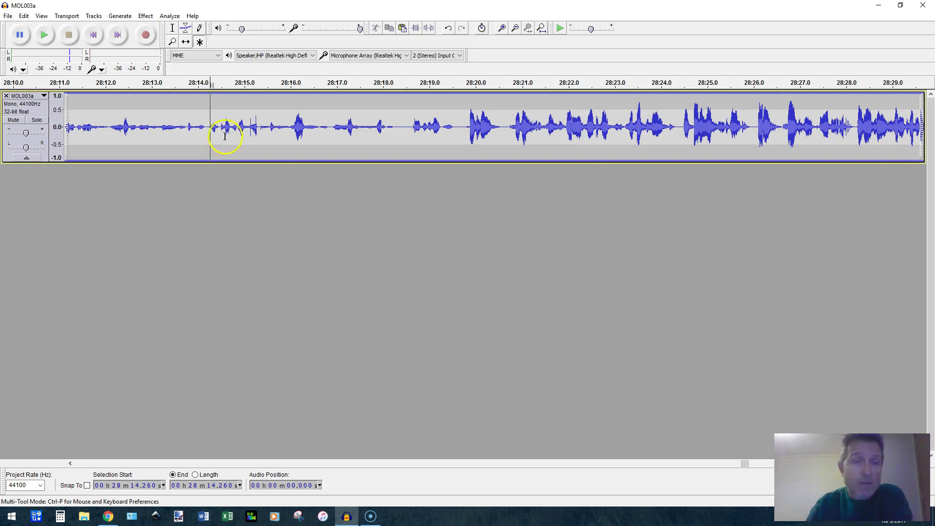
- Play the passage, then replay from 28:14.670 to hear the click noise
click(167, 127)
key(space)
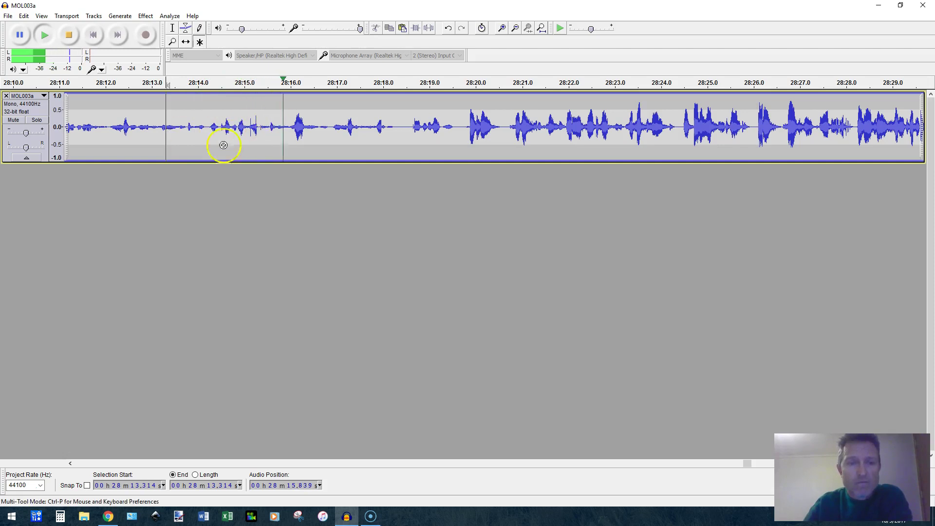
key(space)
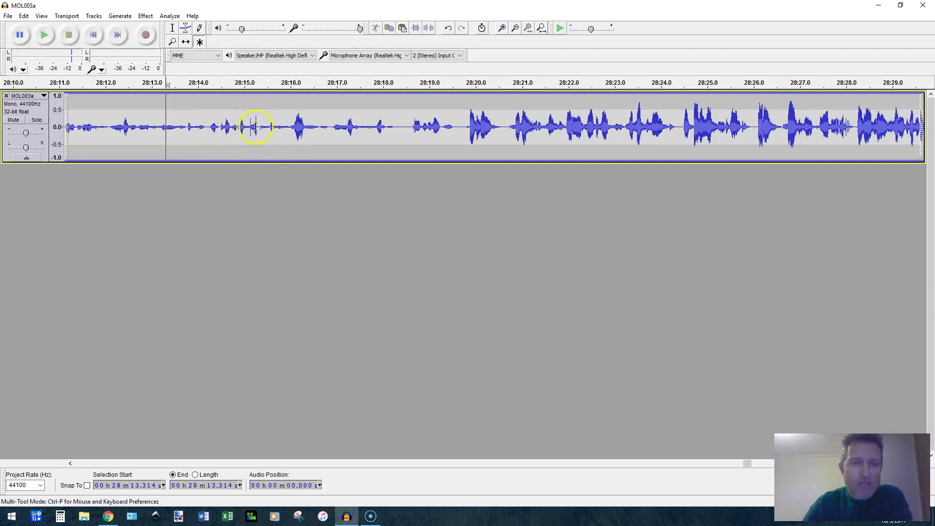
click(229, 130)
key(space)
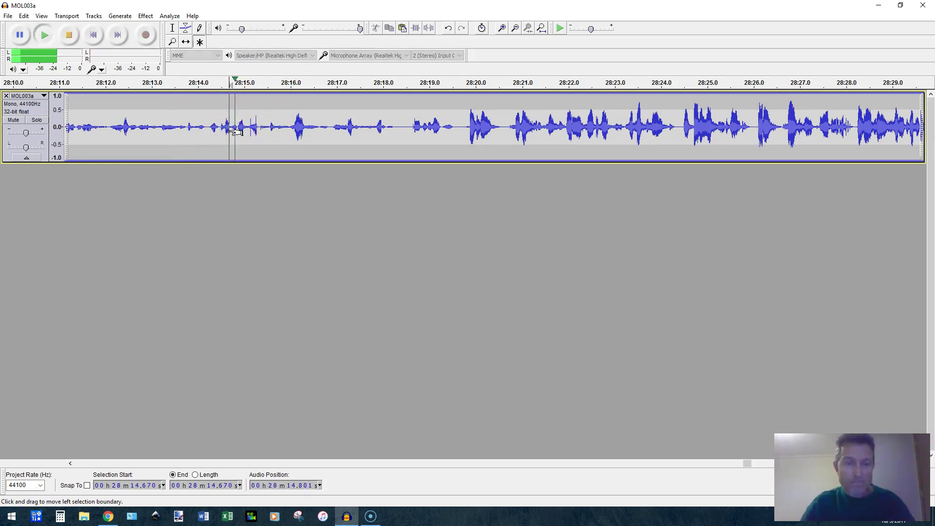
key(space)
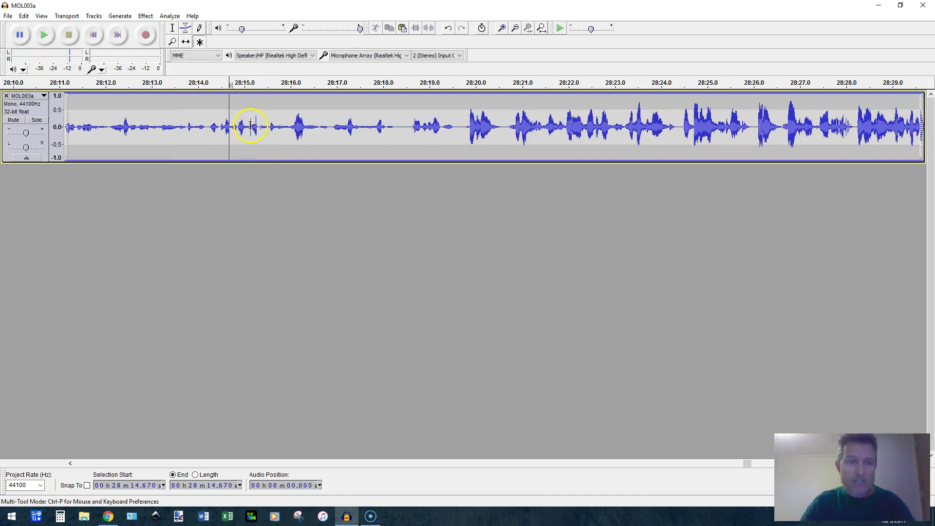
- Set the edit point at 28:14.807, just ahead of the click
click(251, 125)
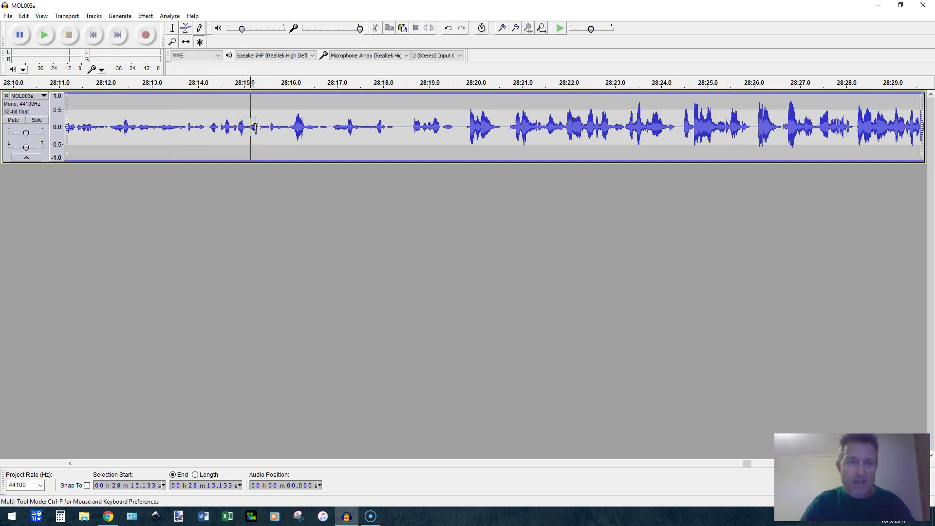
click(257, 125)
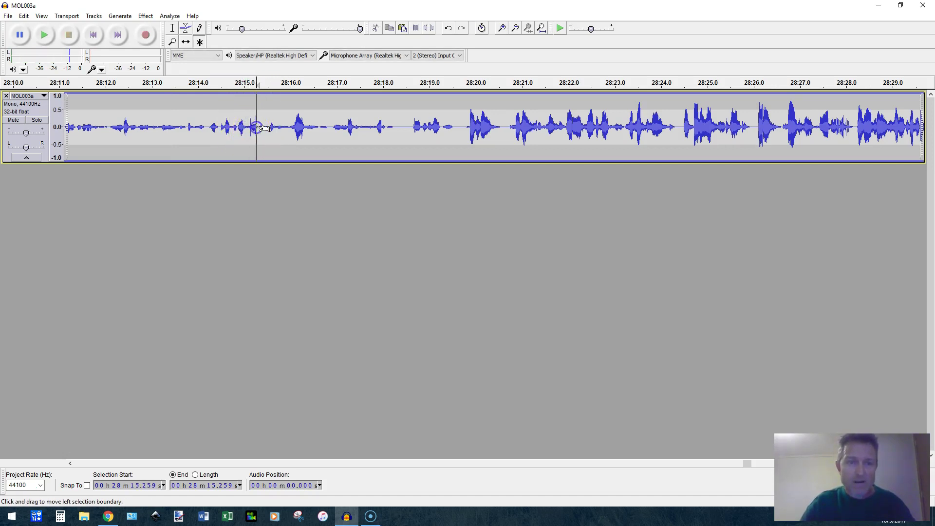
click(235, 131)
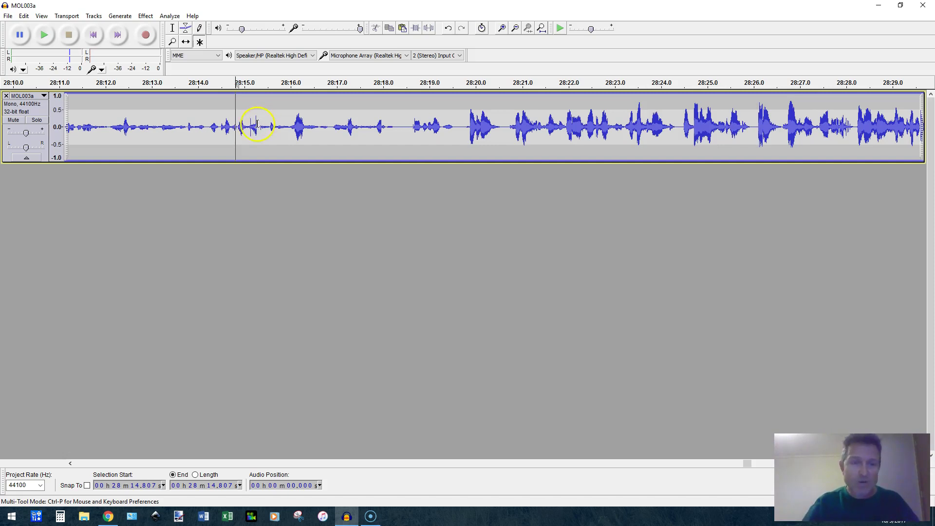
- Zoom to sample level at 28:15.112 and select the click burst from 28:15.137 to 28:15.139
click(250, 127)
scroll(250, 127, up, 2)
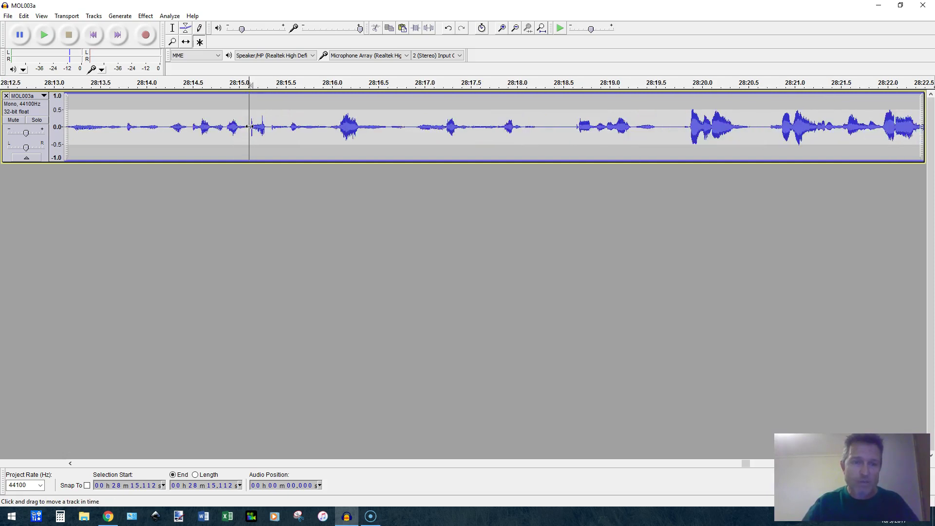
scroll(248, 128, up, 3)
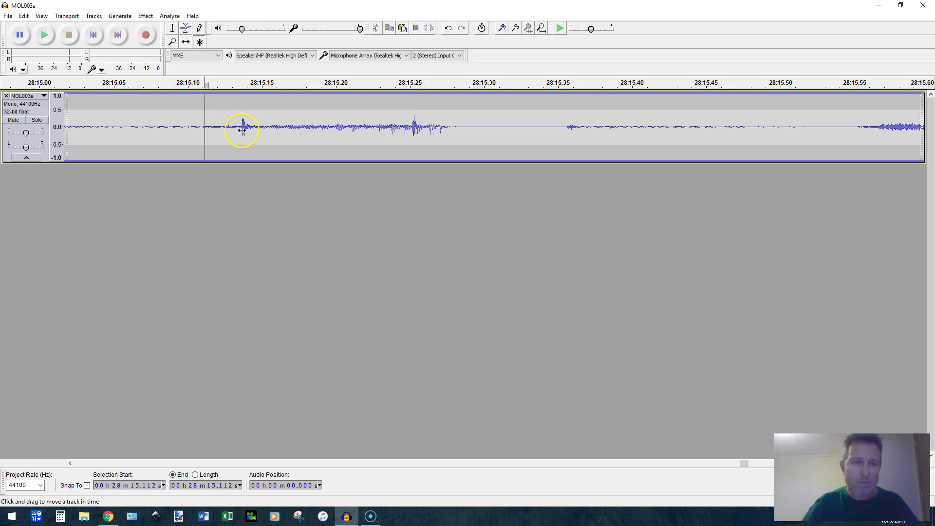
scroll(242, 129, up, 1)
scroll(242, 130, up, 2)
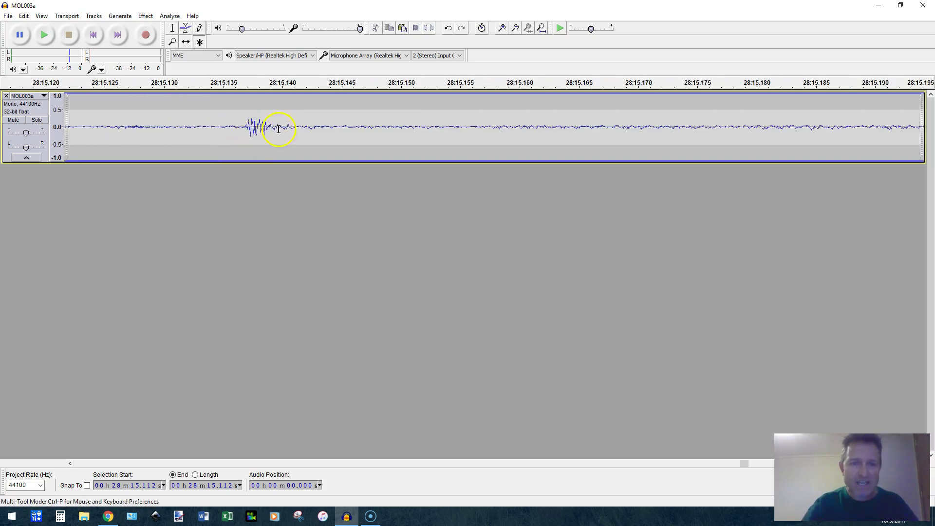
drag(272, 128, 244, 129)
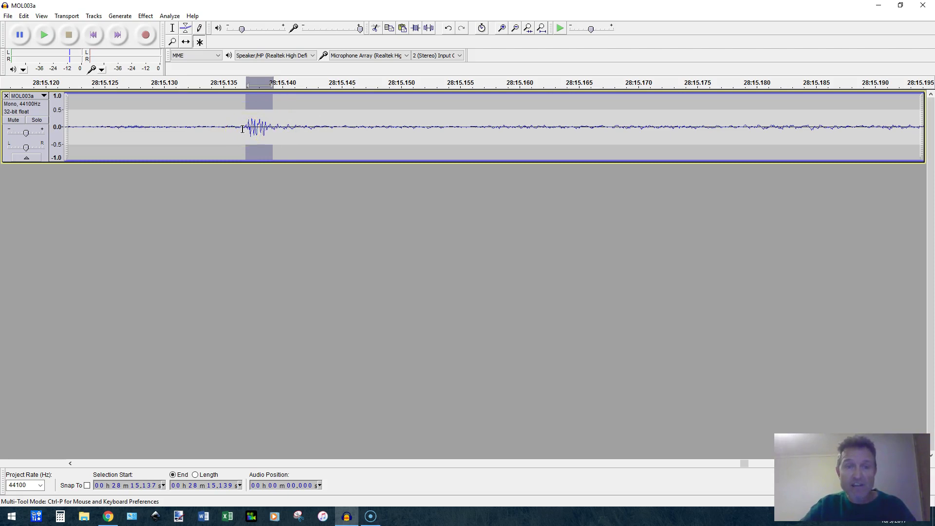
- Snap the selection to zero crossings with Edit > Find Zero Crossings and delete the click
click(23, 16)
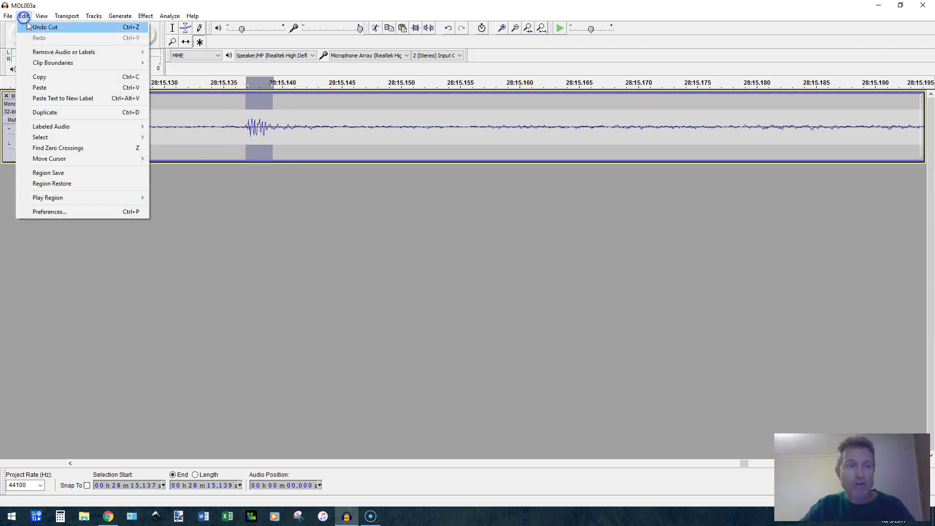
click(58, 148)
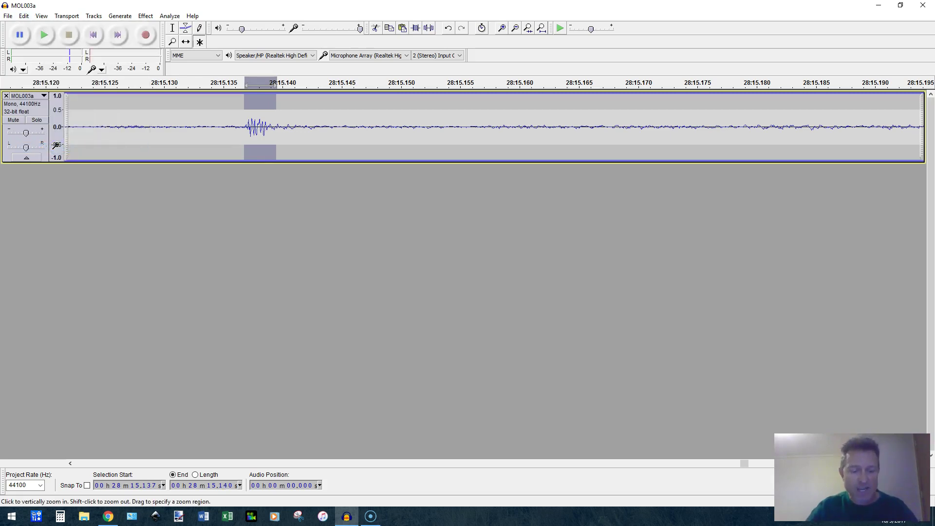
key(Left)
- Zoom out and play back from 28:15.085 to confirm the speech is intact
scroll(58, 146, down, 3)
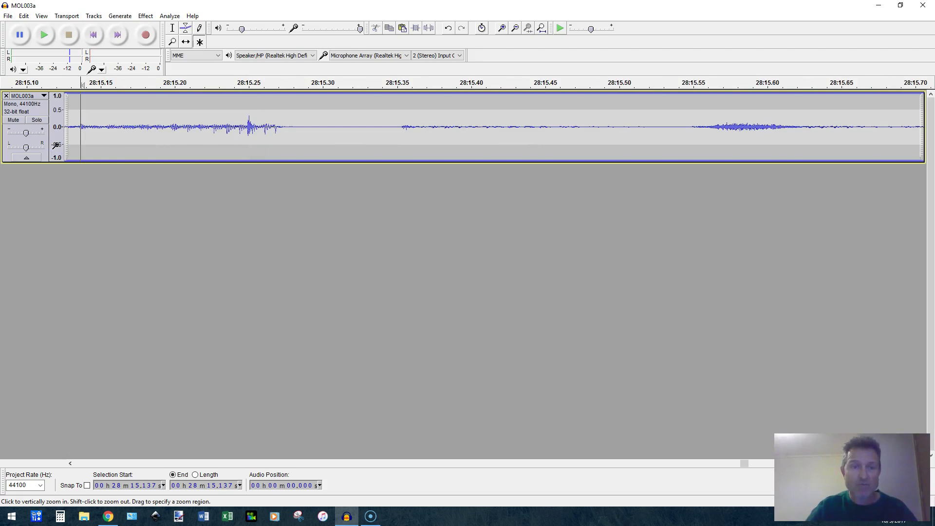
scroll(80, 116, left, 3)
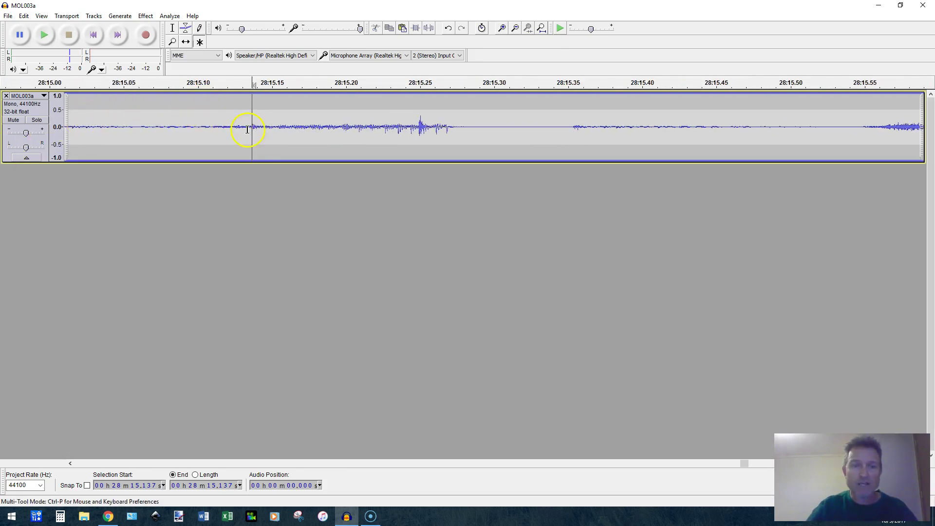
scroll(246, 126, down, 3)
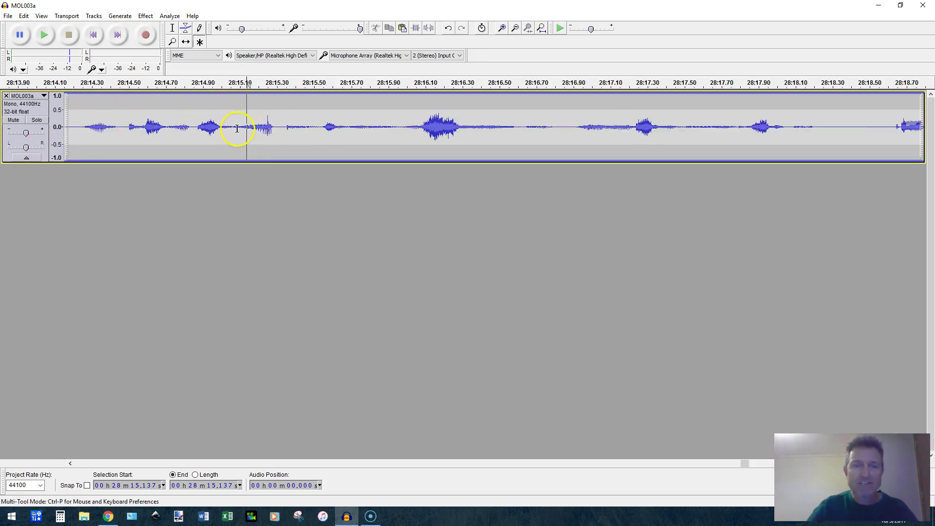
click(238, 129)
key(space)
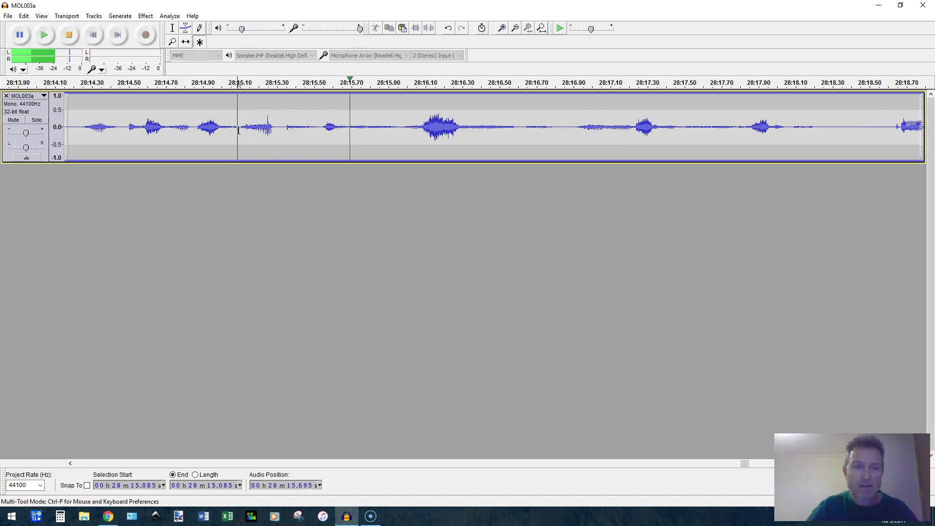
key(space)
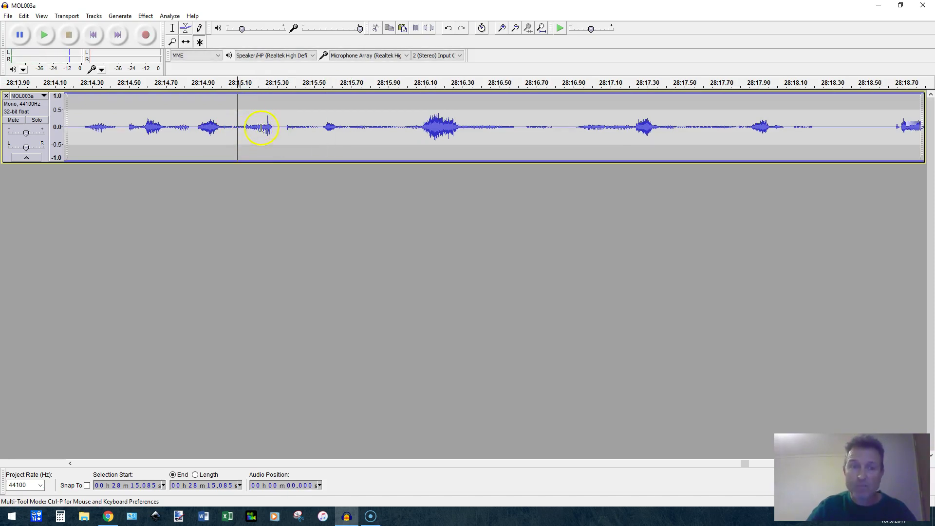
- Select the noise near 28:15.250, snap it to zero crossings, and delete it
scroll(267, 128, up, 6)
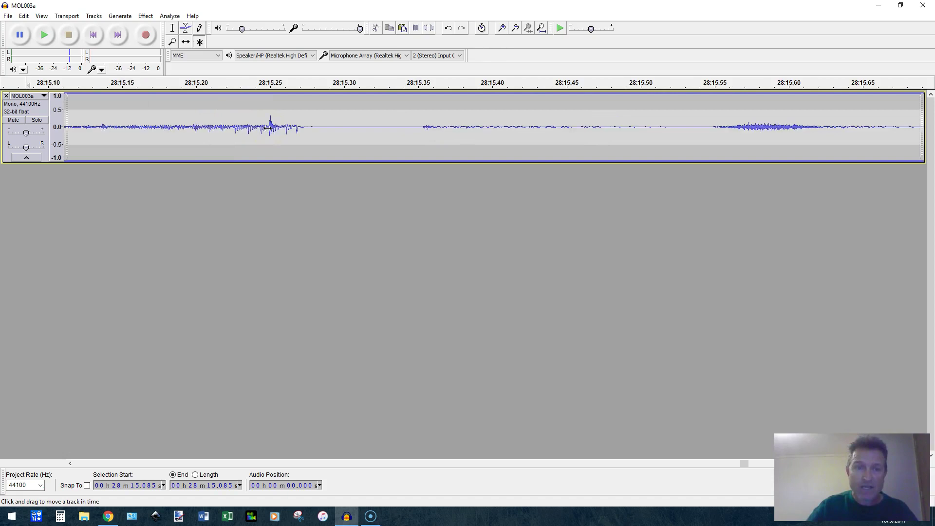
scroll(267, 128, up, 1)
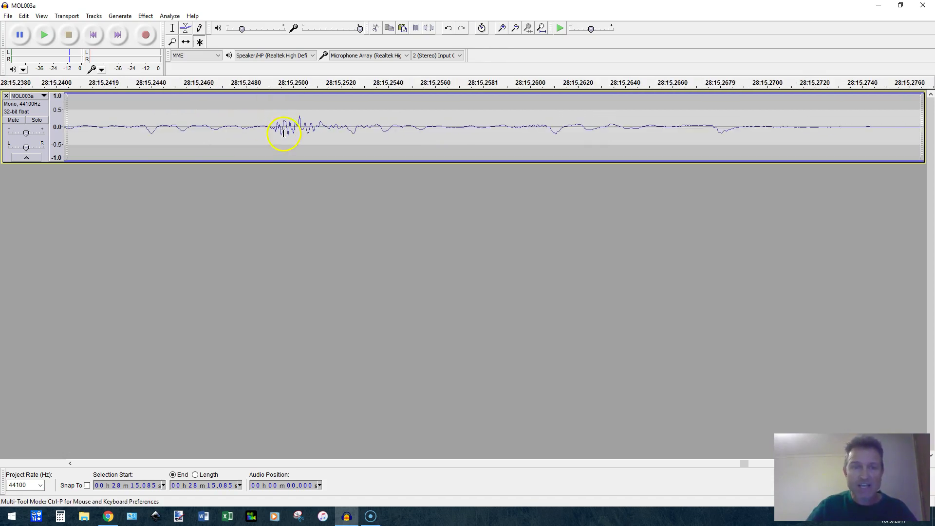
drag(269, 128, 329, 131)
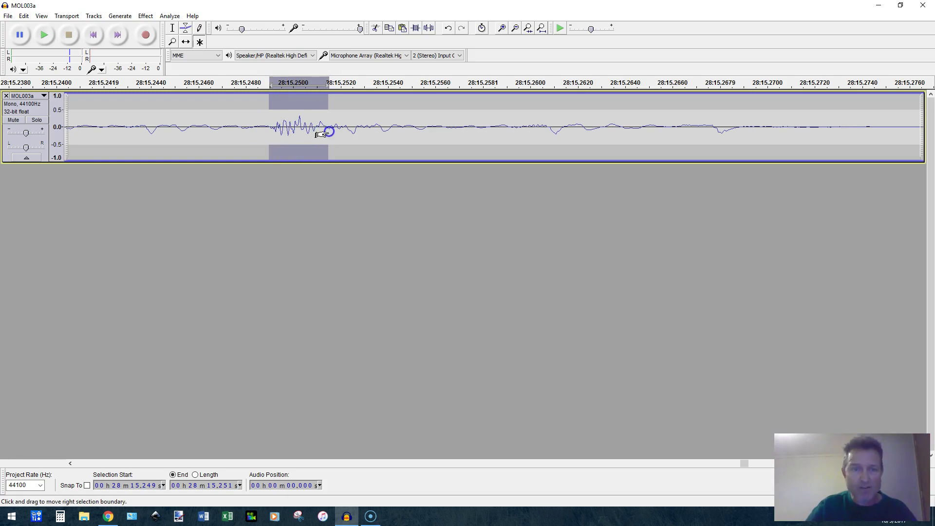
click(23, 15)
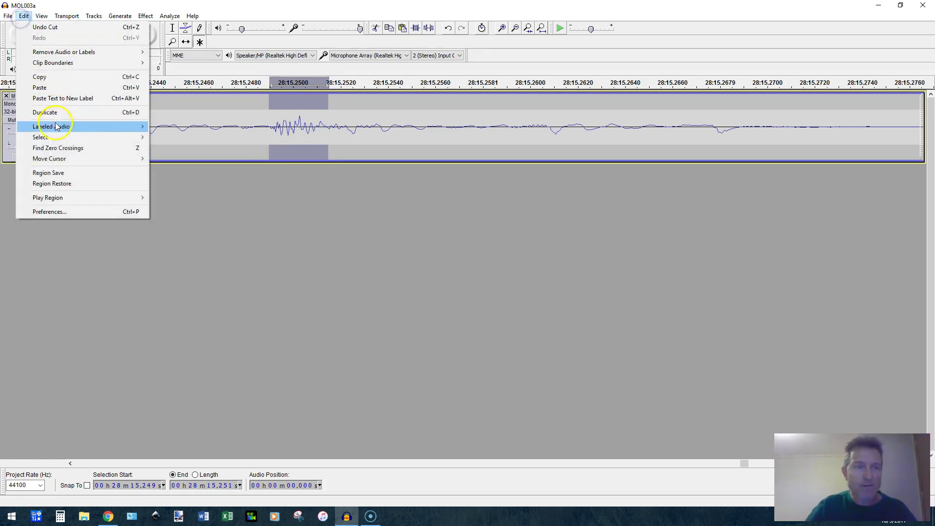
click(54, 151)
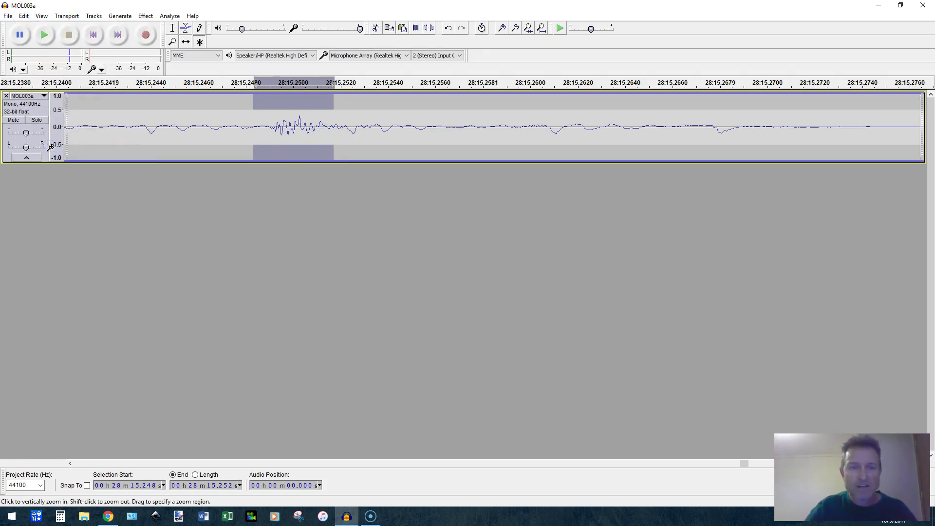
key(Left)
- Zoom out and play from just before the edit to check it
scroll(74, 152, down, 3)
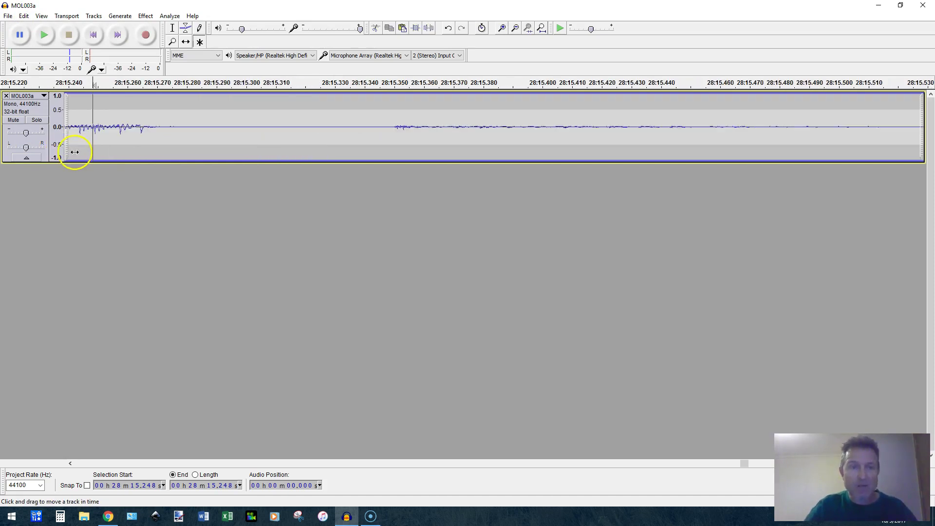
scroll(133, 129, left, 3)
scroll(142, 127, left, 2)
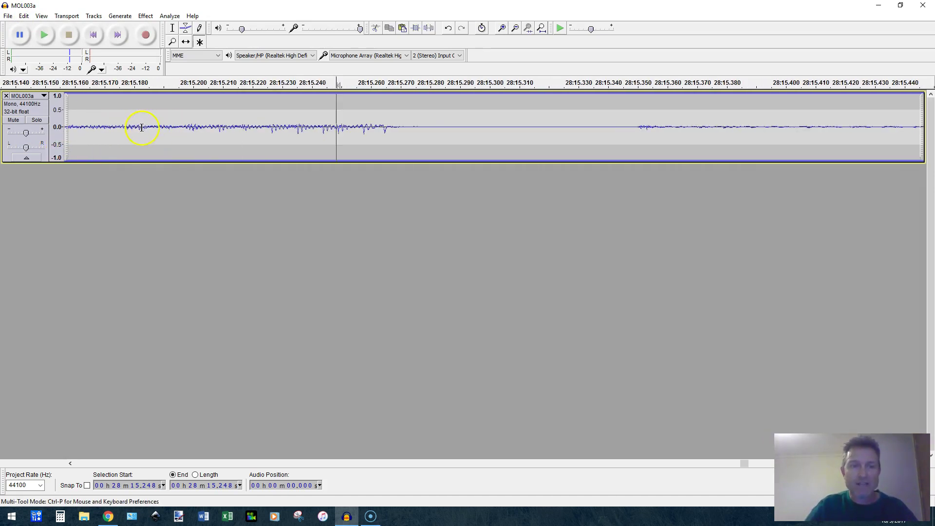
click(141, 128)
key(space)
key(space)
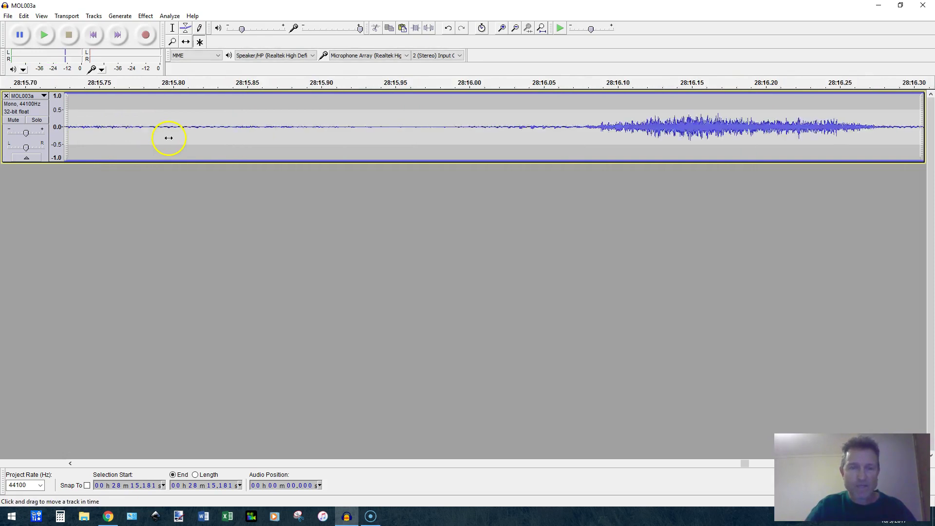
- Play the speech from 28:14.160, then from 28:15.080 to find the next click
scroll(168, 138, down, 4)
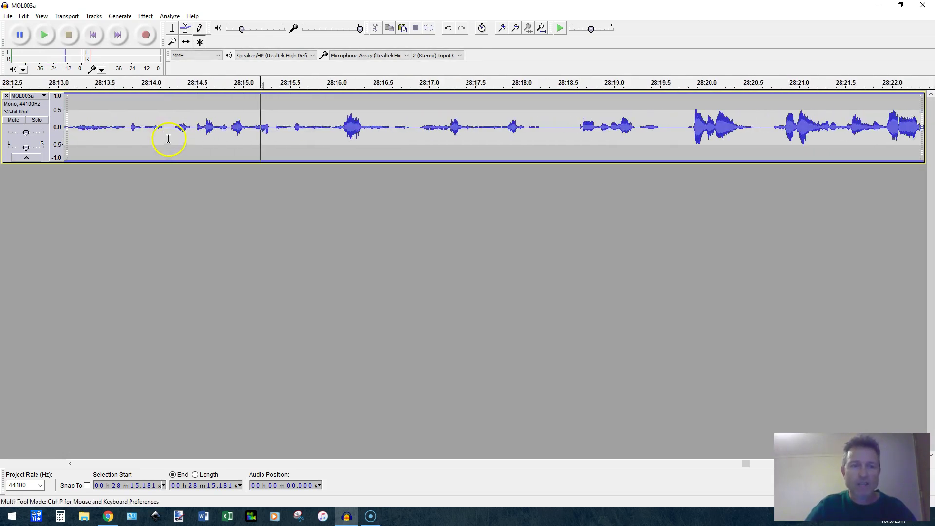
click(166, 137)
key(space)
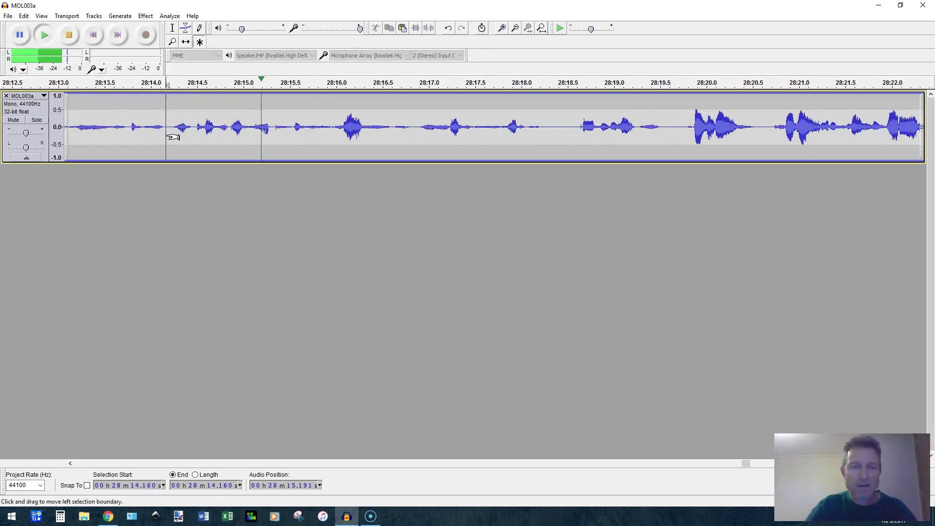
key(space)
click(250, 126)
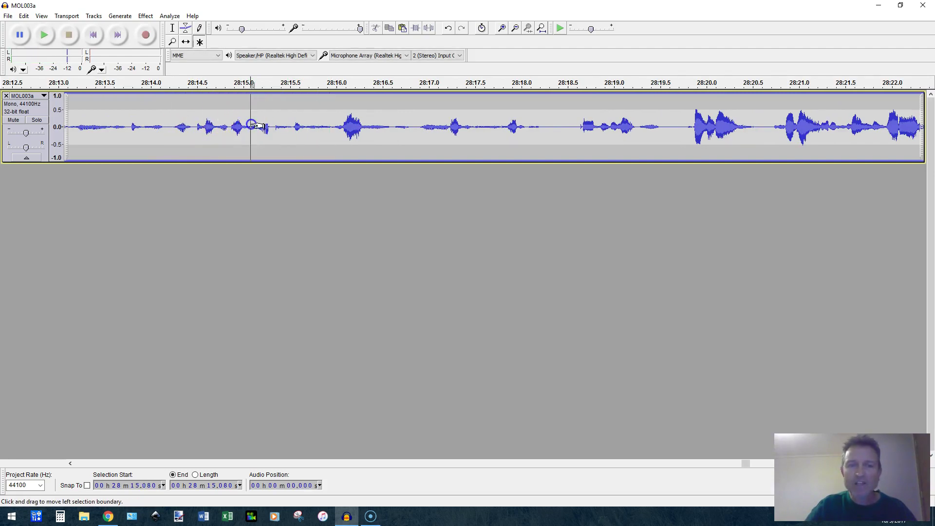
key(space)
key(space)
- Zoom in and replay from 28:14.848 to pinpoint the click near 28:15.133
scroll(253, 132, up, 2)
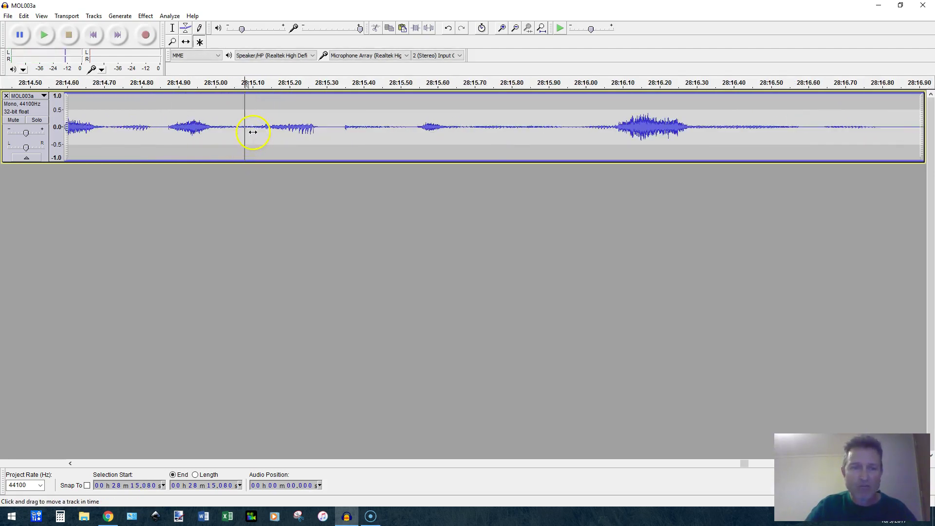
click(266, 128)
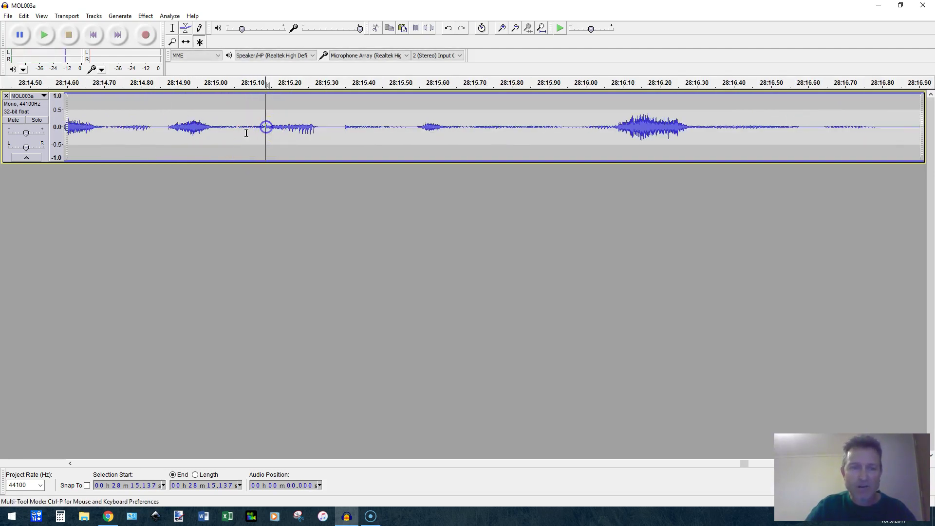
click(159, 132)
key(space)
key(space)
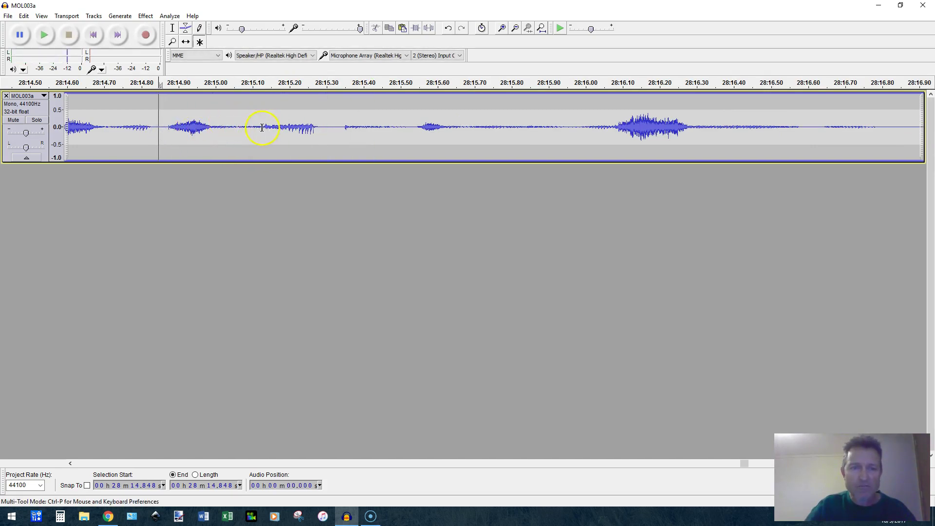
click(264, 127)
key(space)
key(space)
key(space)
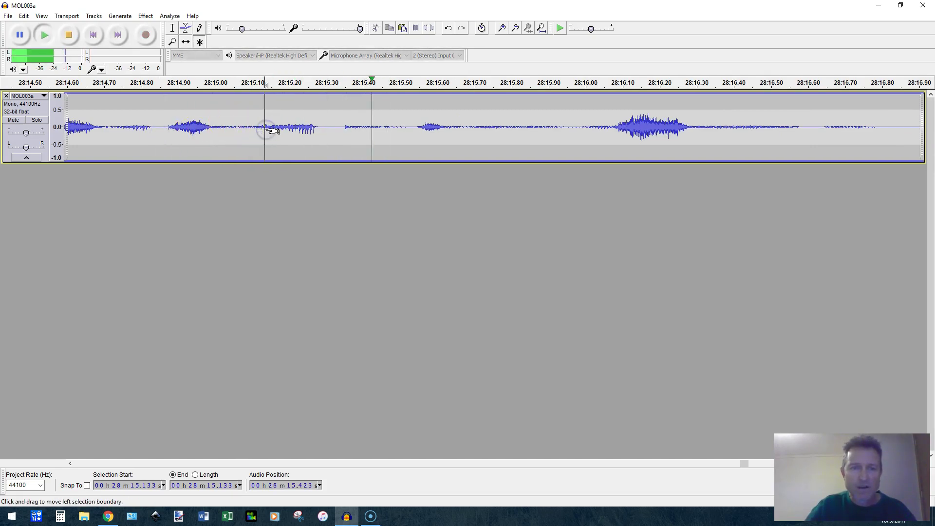
key(space)
- Select the click from 28:15.135 to 28:15.140, snap to zero crossings, and delete it
scroll(265, 129, up, 4)
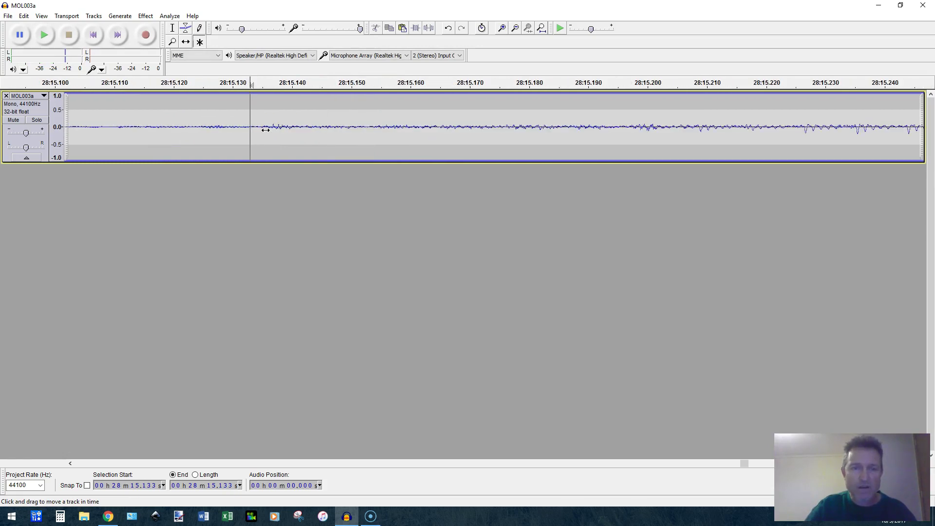
click(265, 129)
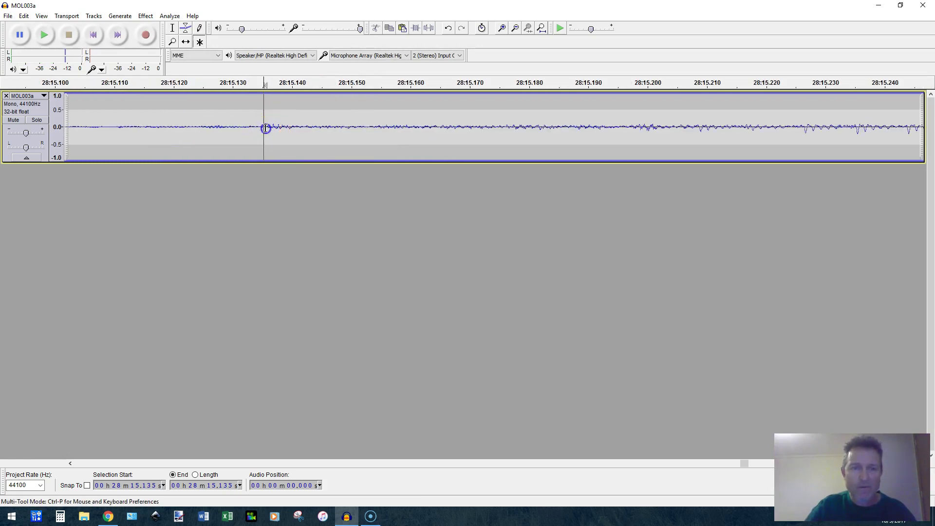
drag(265, 128, 290, 129)
click(24, 17)
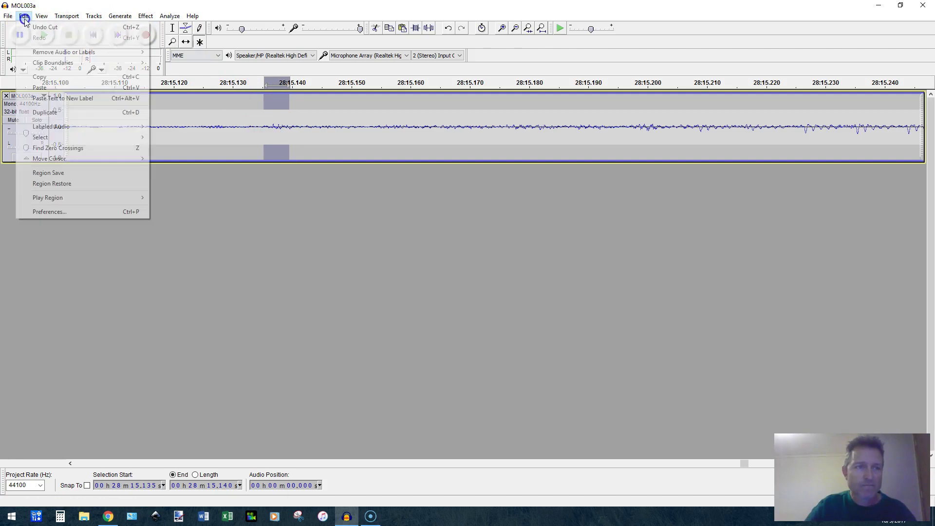
click(59, 147)
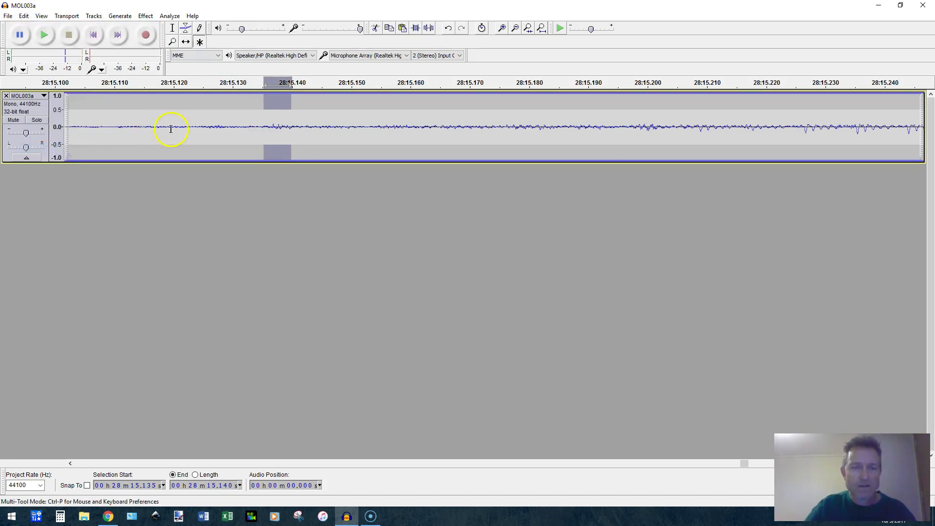
key(Left)
- Zoom out and play from 28:14.126 to check the click is gone
ctrl+scroll(167, 129, down, 4)
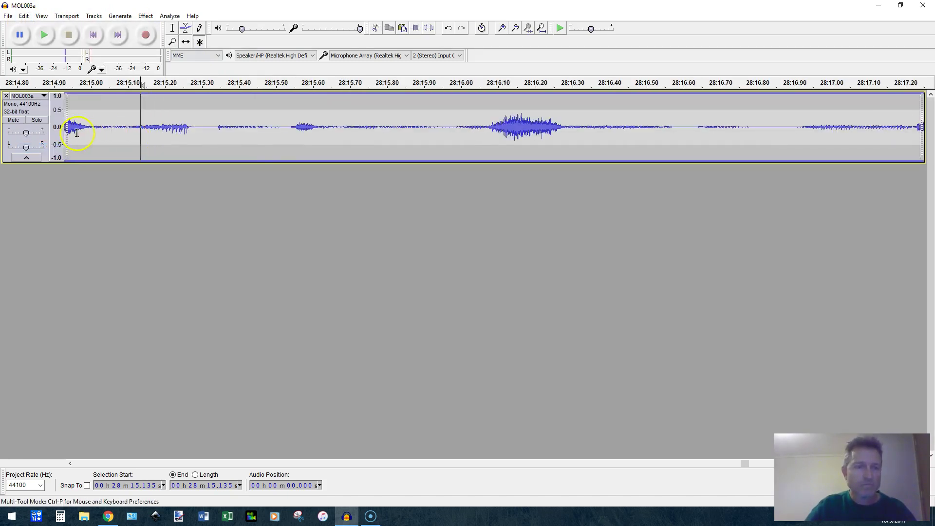
ctrl+scroll(112, 126, down, 2)
click(107, 125)
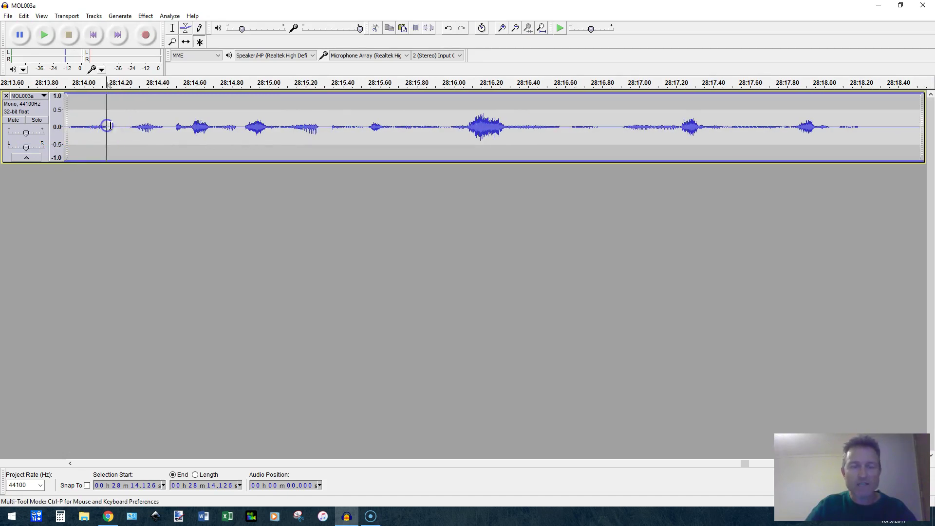
key(space)
key(space)
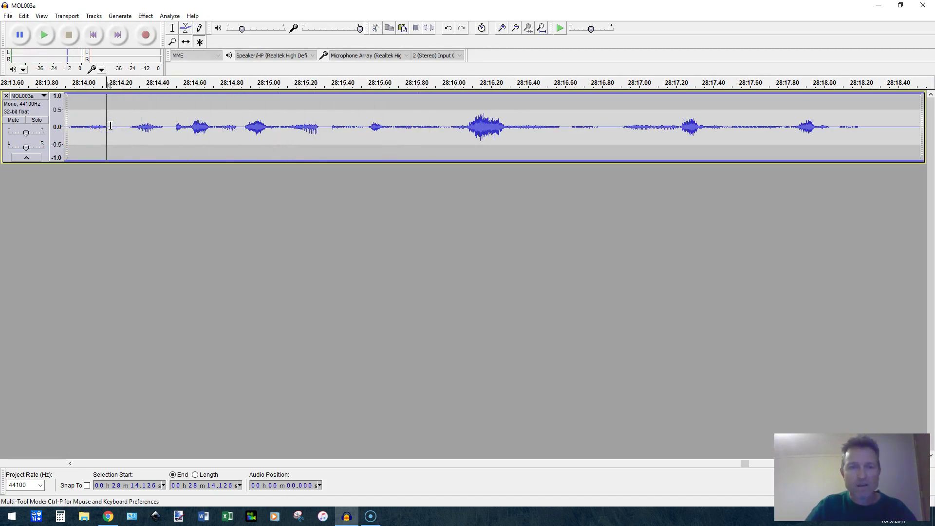